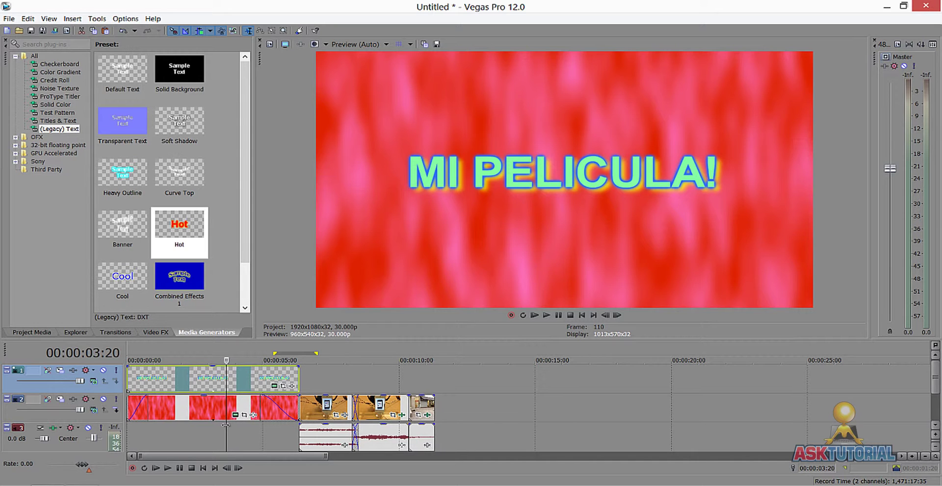
Inspect the title section and its end at several points along the timeline
key(ctrl+Left)
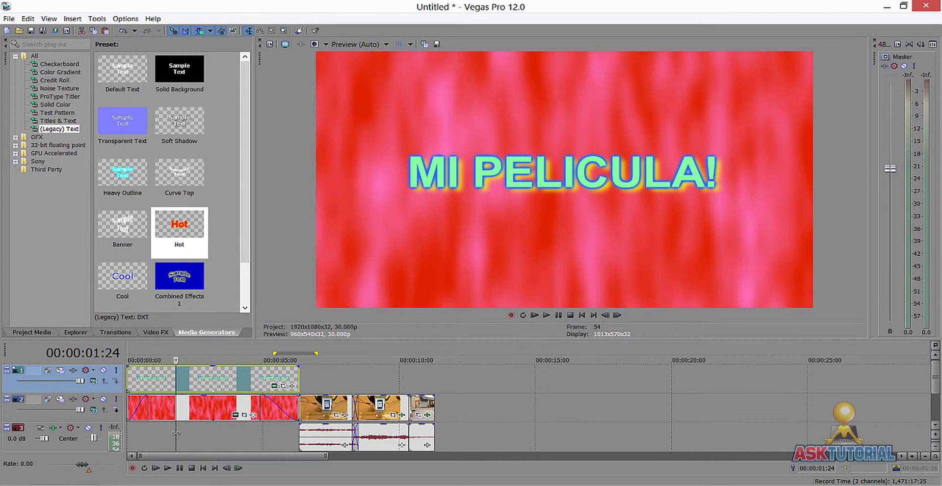
click(185, 433)
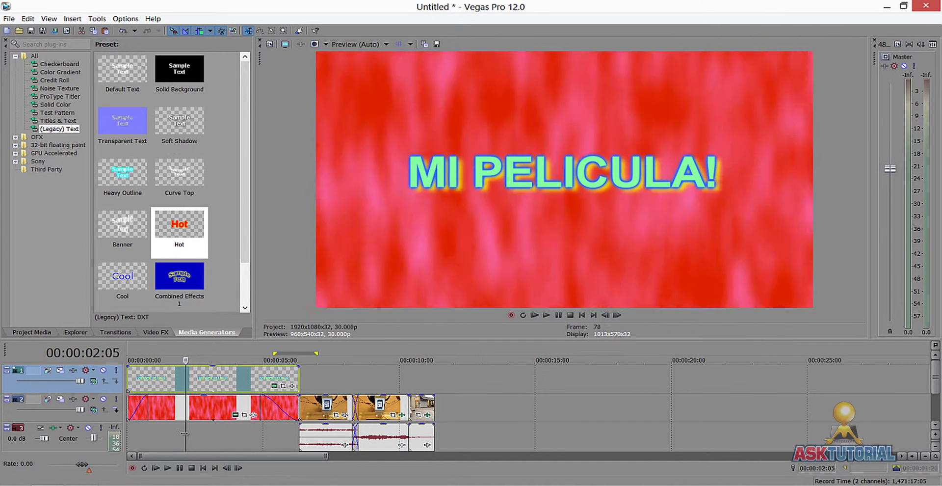
click(251, 433)
click(241, 433)
click(299, 433)
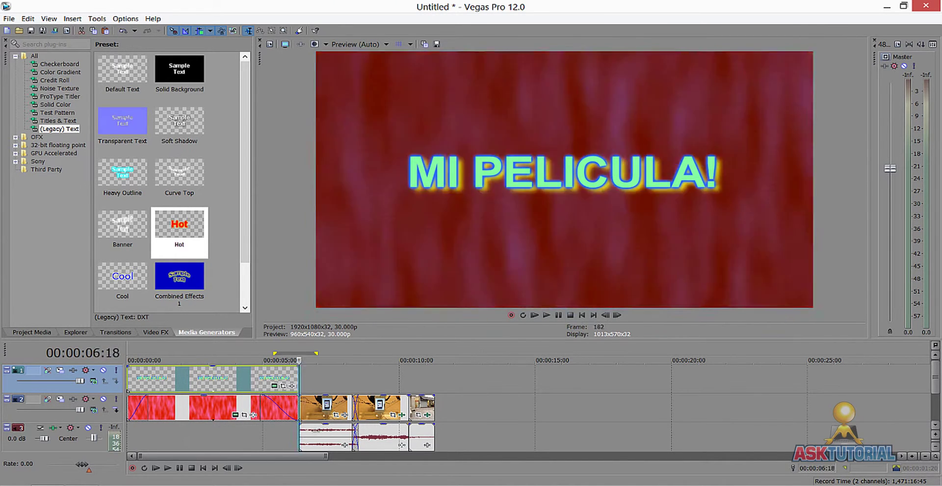
click(335, 432)
click(250, 431)
click(245, 429)
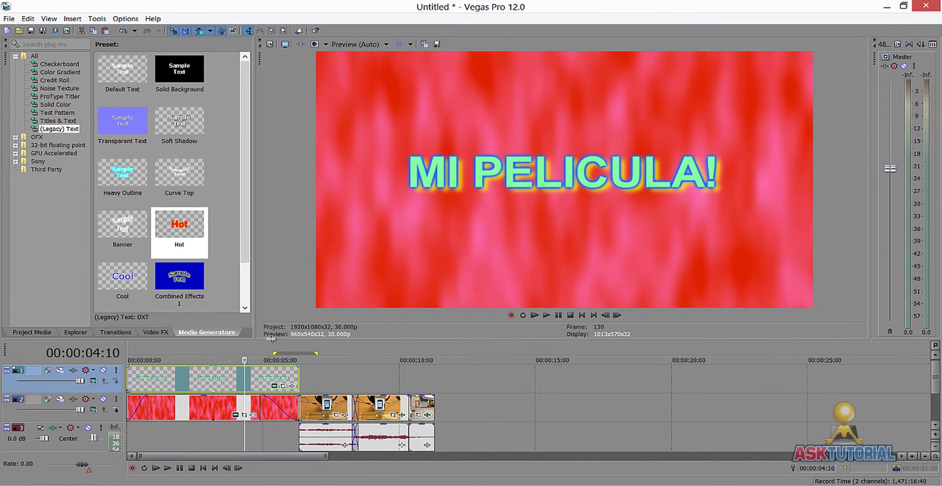
Enlarge the timeline area by shrinking the preview and media areas above it
drag(271, 338, 271, 253)
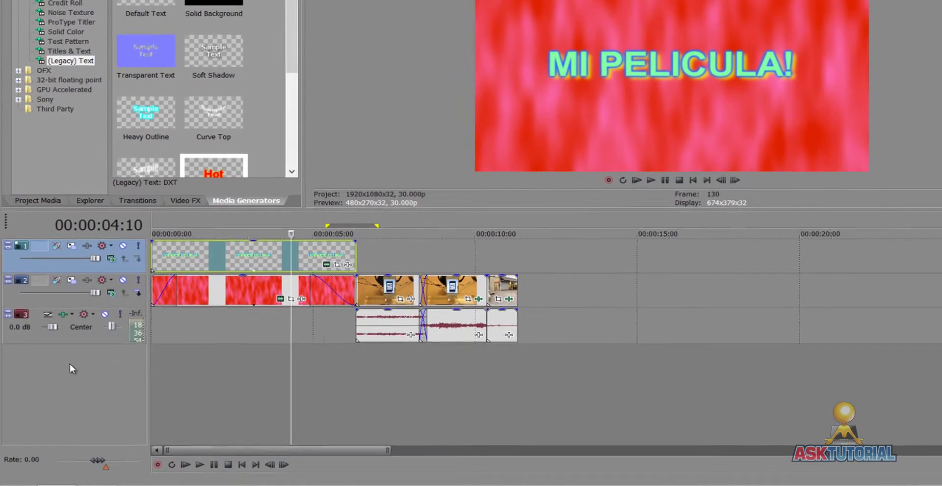
Insert an empty video track above the title track and delete it again
right_click(59, 385)
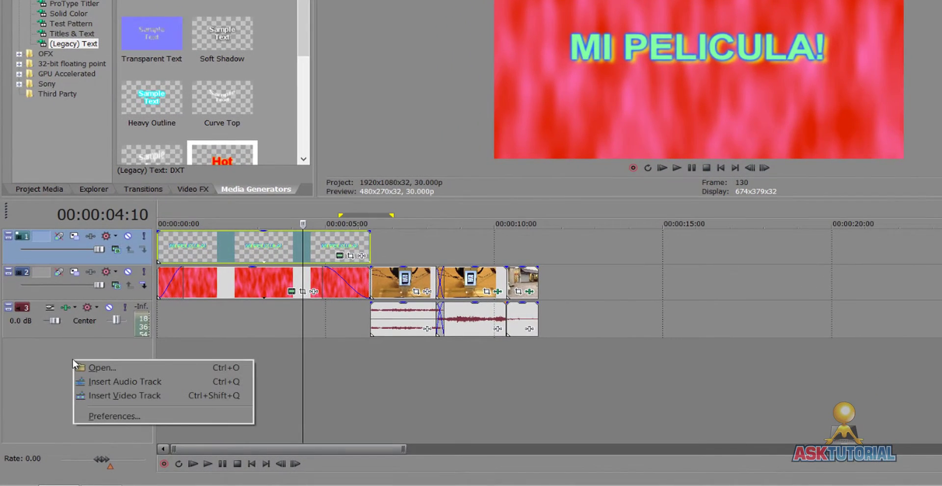
click(113, 396)
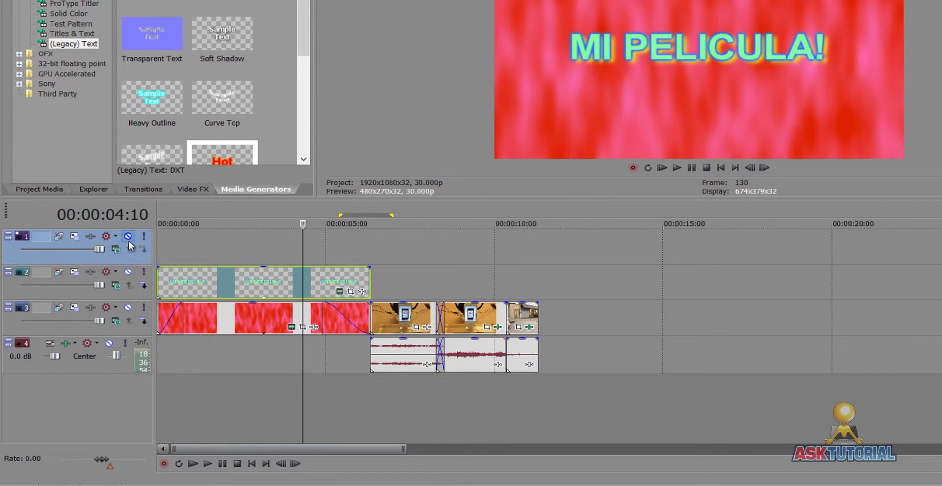
right_click(67, 255)
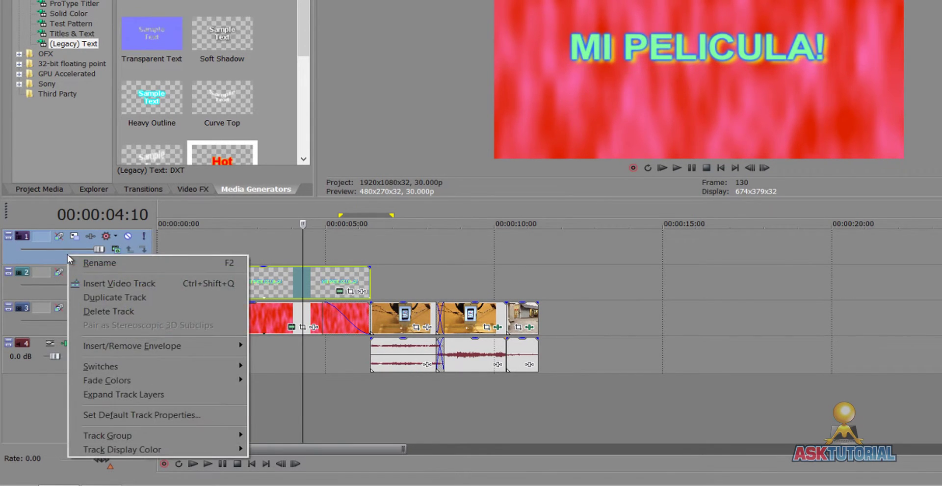
click(95, 311)
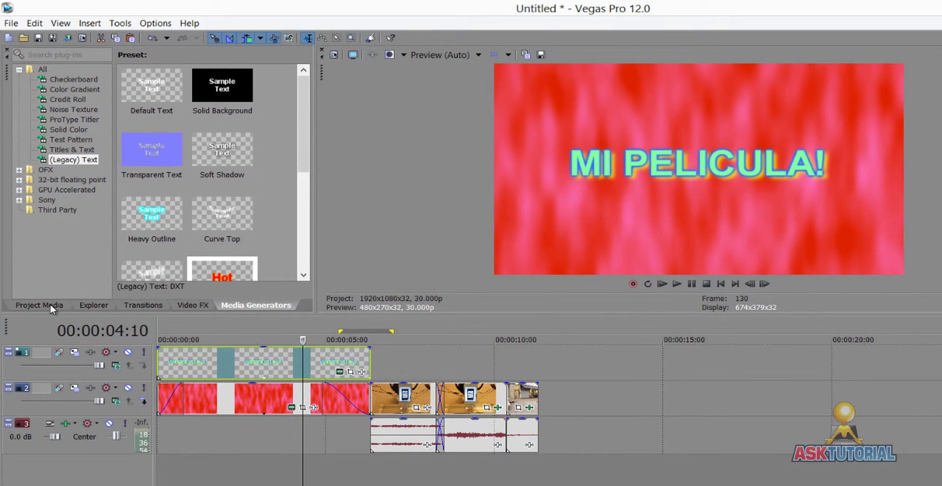
Show the project media in a wider area and import DJ Music2 from the Audio folder of the Music library
click(52, 306)
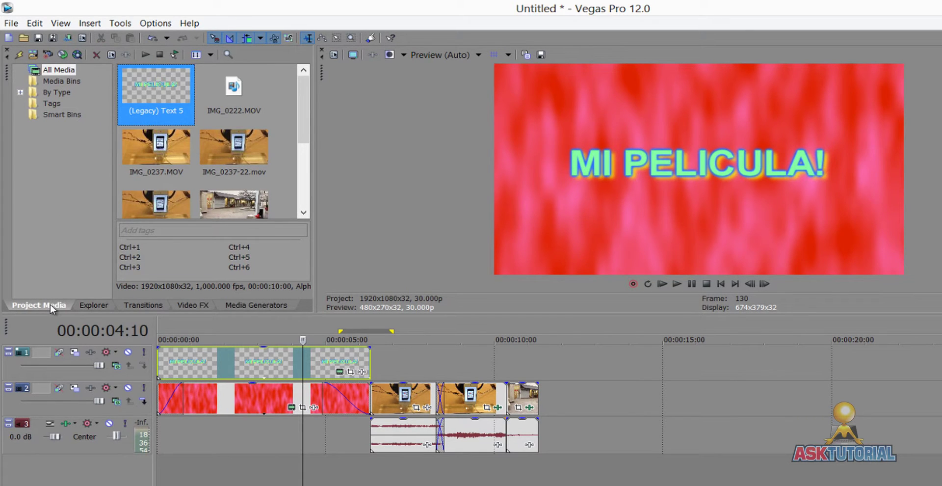
drag(316, 199, 417, 196)
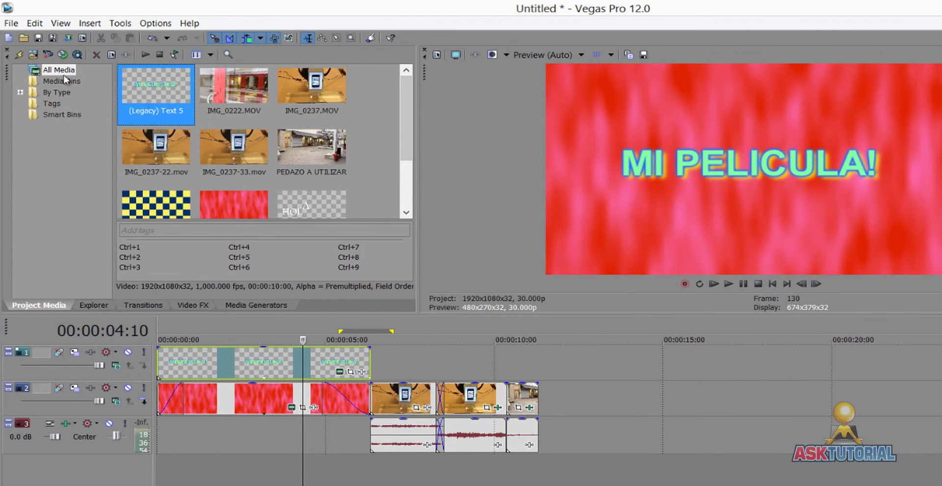
click(36, 57)
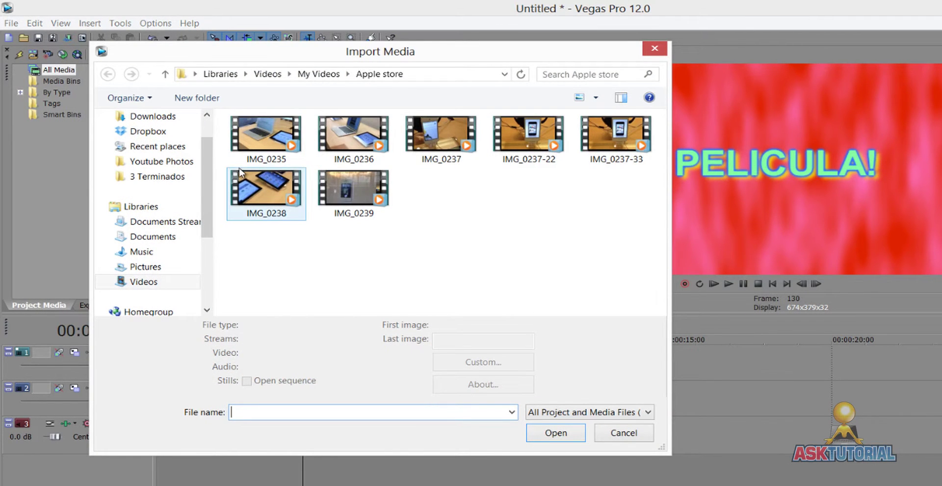
click(141, 252)
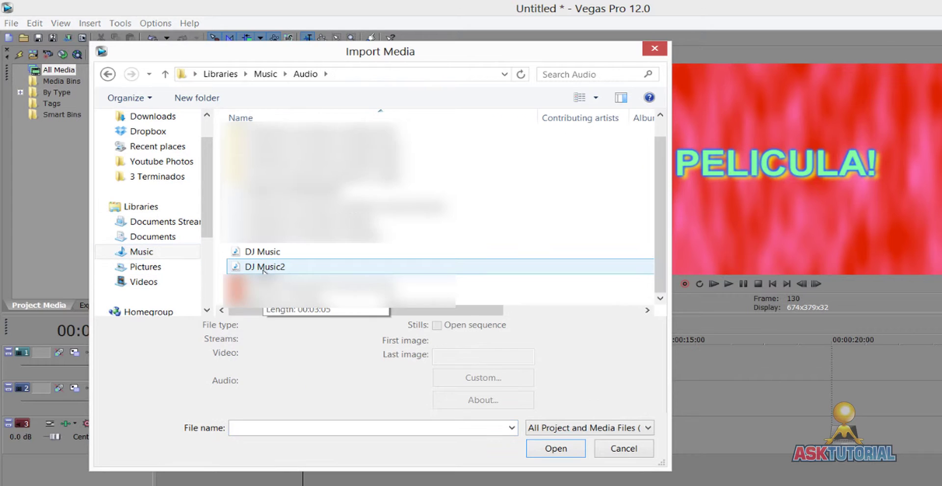
click(275, 266)
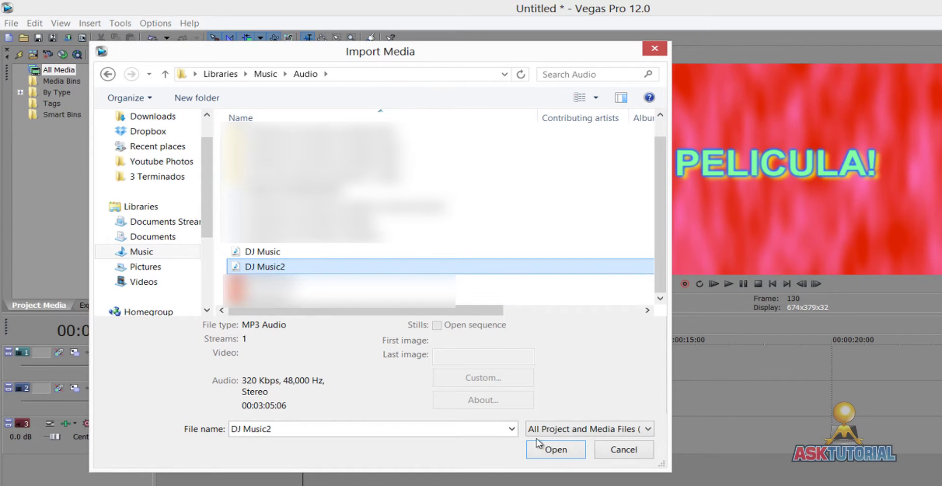
click(551, 456)
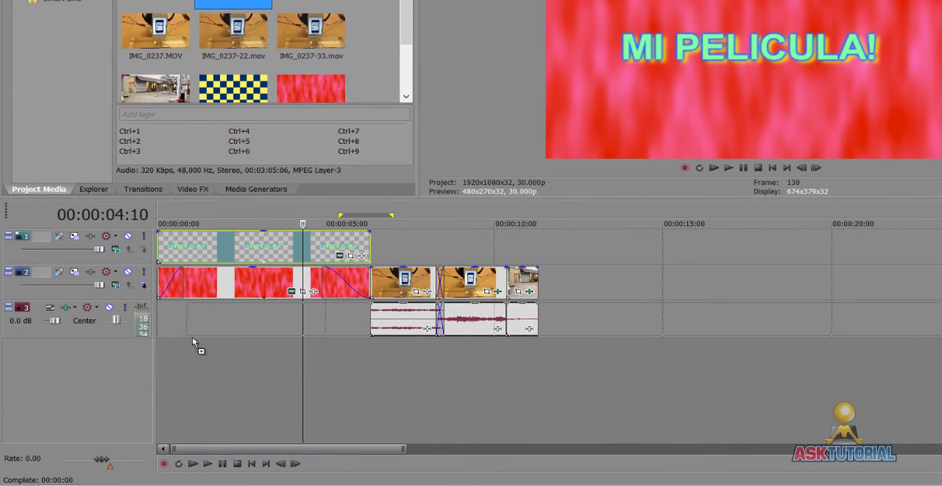
Place DJ Music2.mp3 on a new audio track below the others, starting at the beginning of the timeline
drag(193, 337, 164, 352)
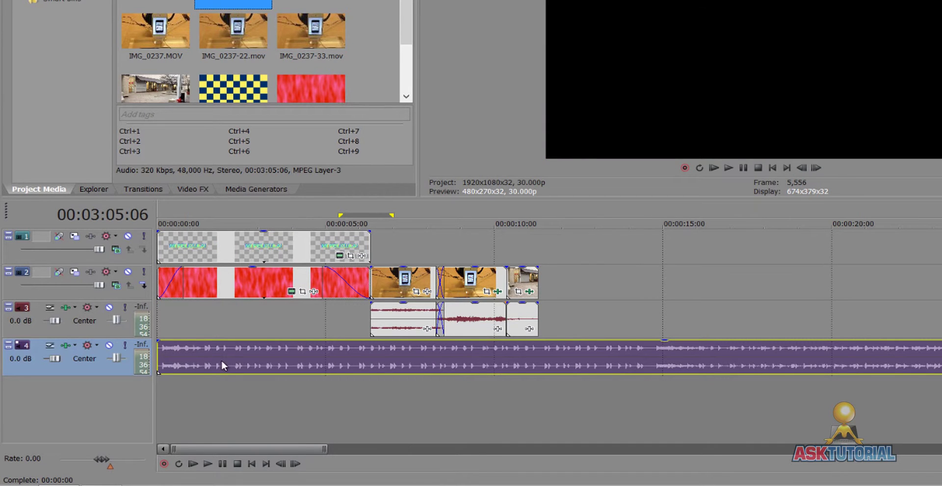
key(End)
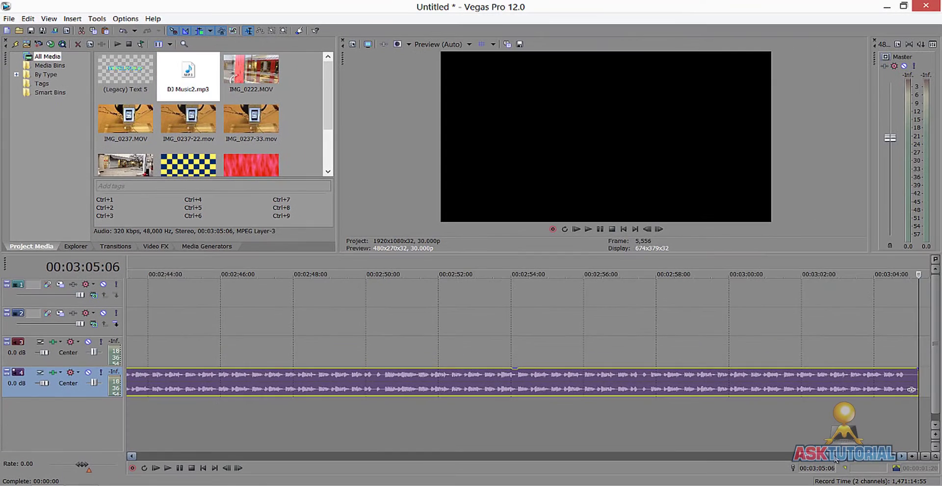
drag(905, 448, 154, 447)
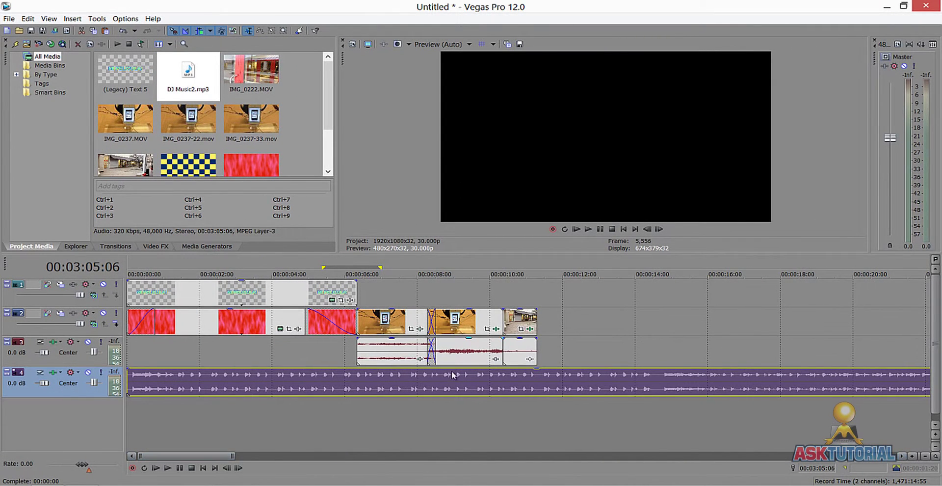
Split the music just past the end of the video at 00:00:11:15 and delete the remaining part
click(459, 429)
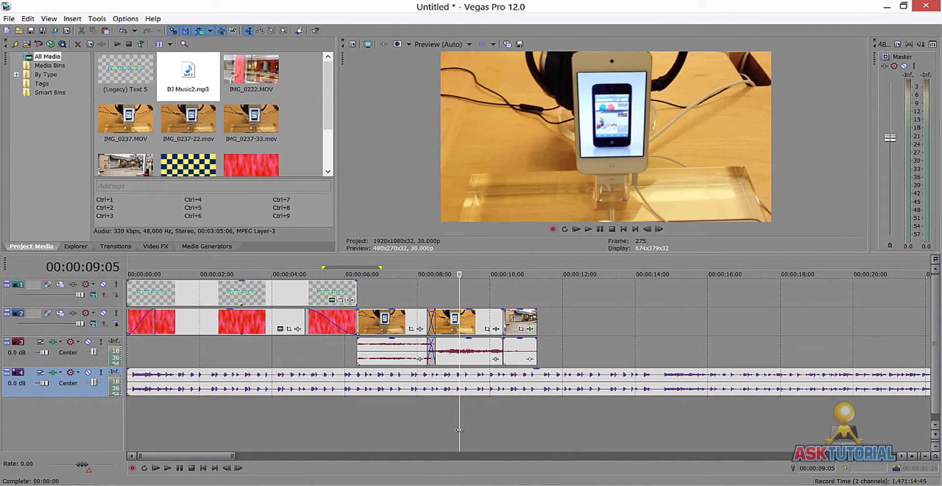
drag(460, 429, 536, 431)
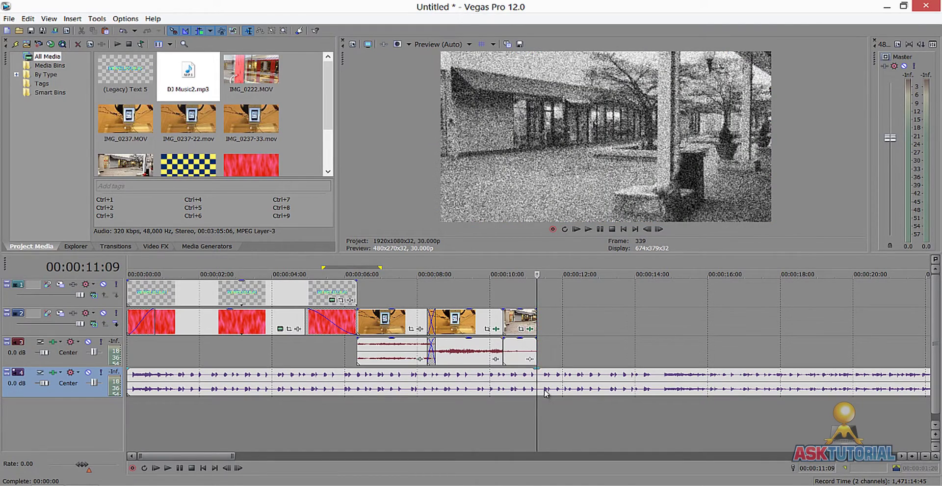
click(545, 381)
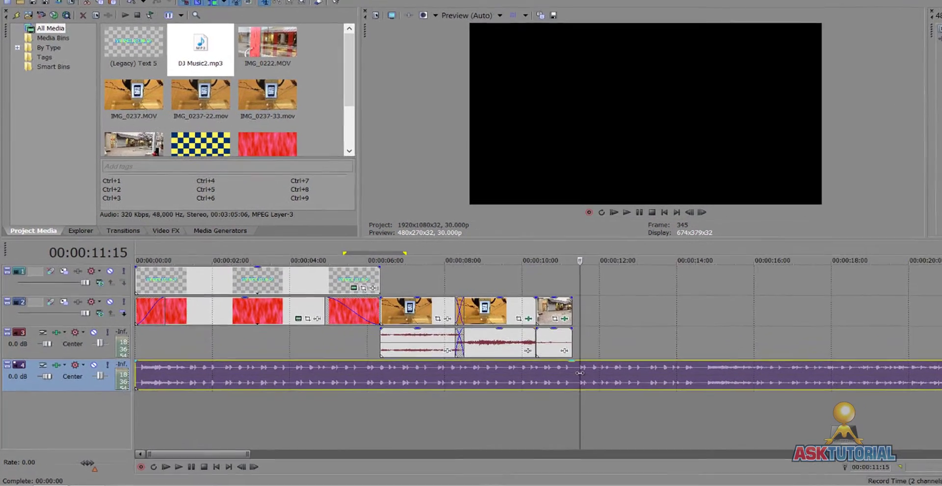
key(s)
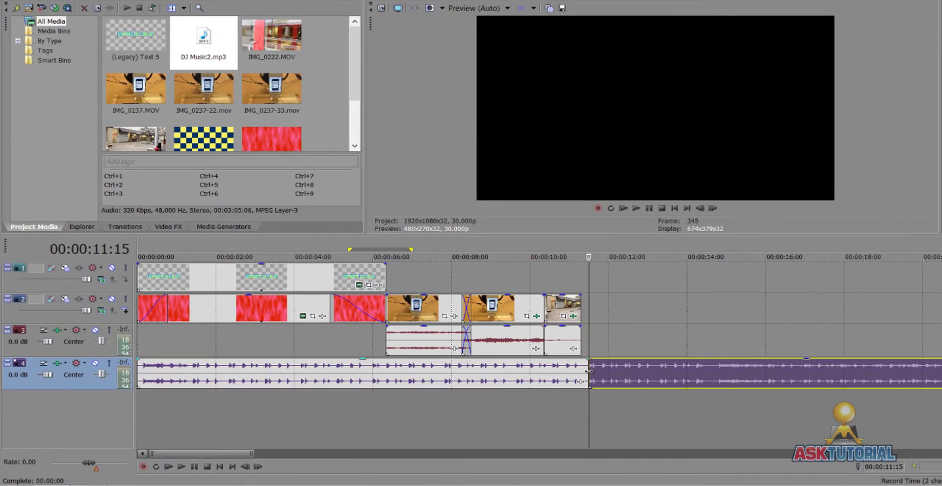
click(616, 373)
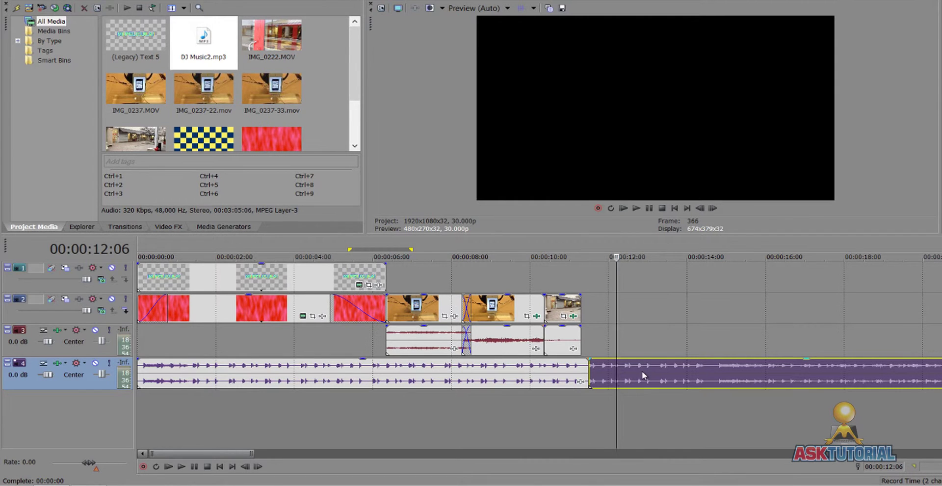
key(Delete)
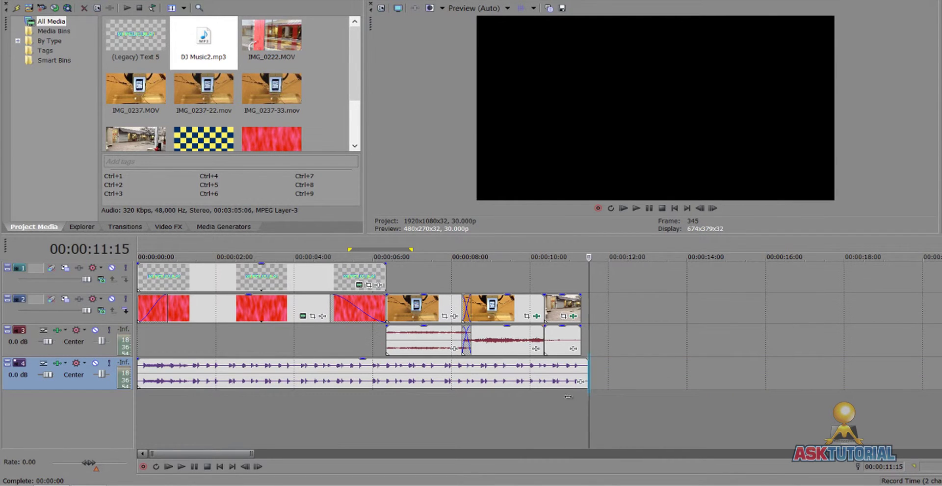
Play the opening of the movie to hear the music under the title
click(151, 411)
key(space)
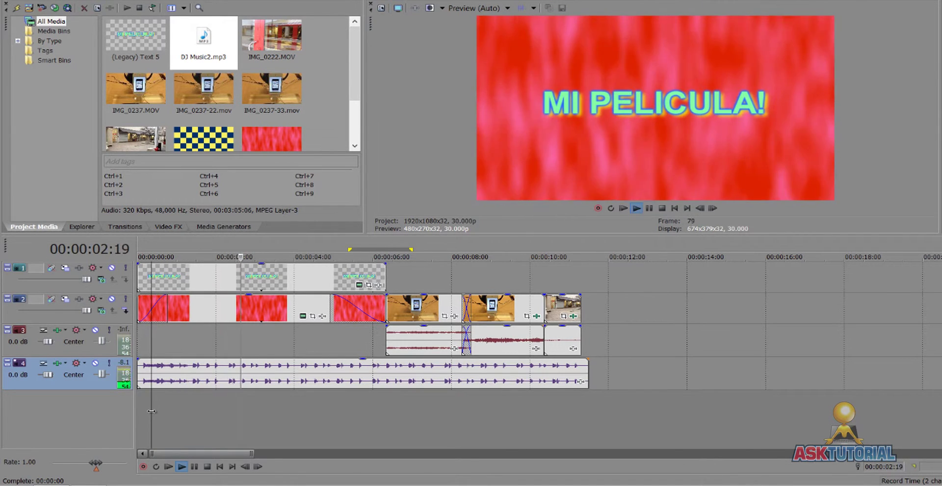
key(space)
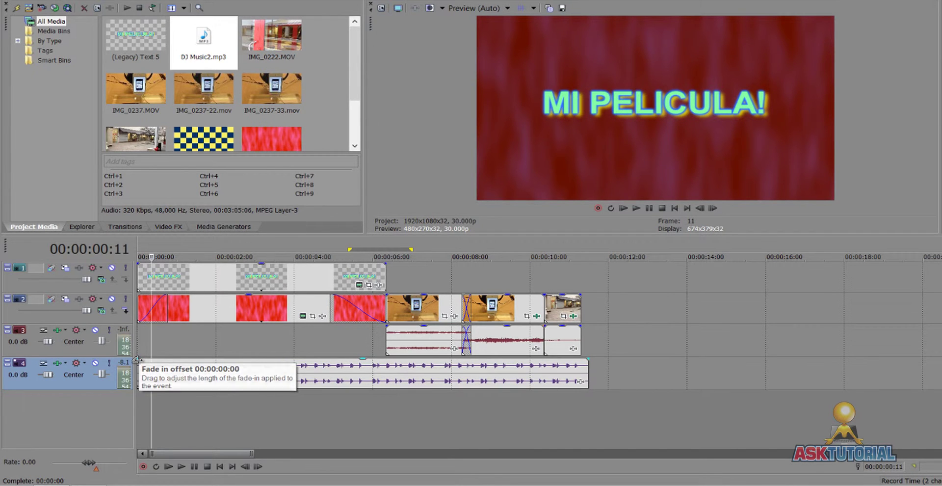
Give the music clip a fade-in of about 0.9 seconds and a fade-out of about 1.2 seconds, and play back its ending
drag(138, 359, 174, 359)
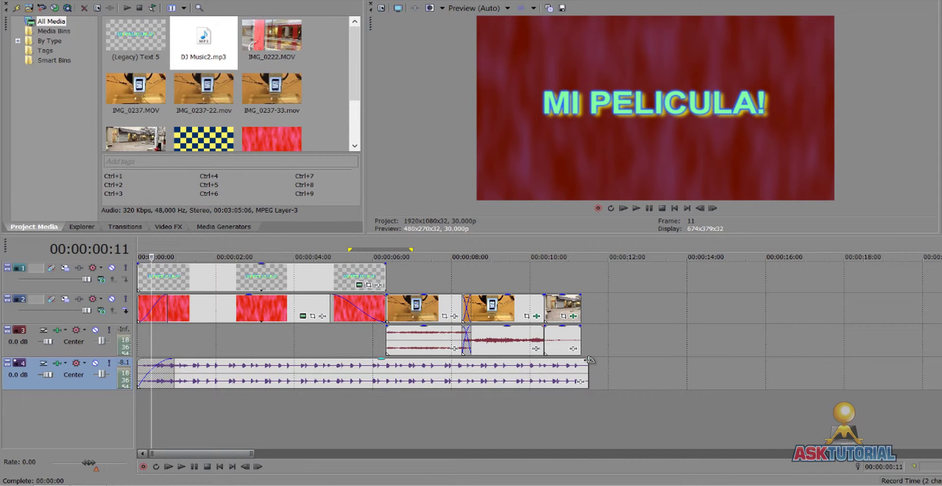
drag(589, 360, 540, 360)
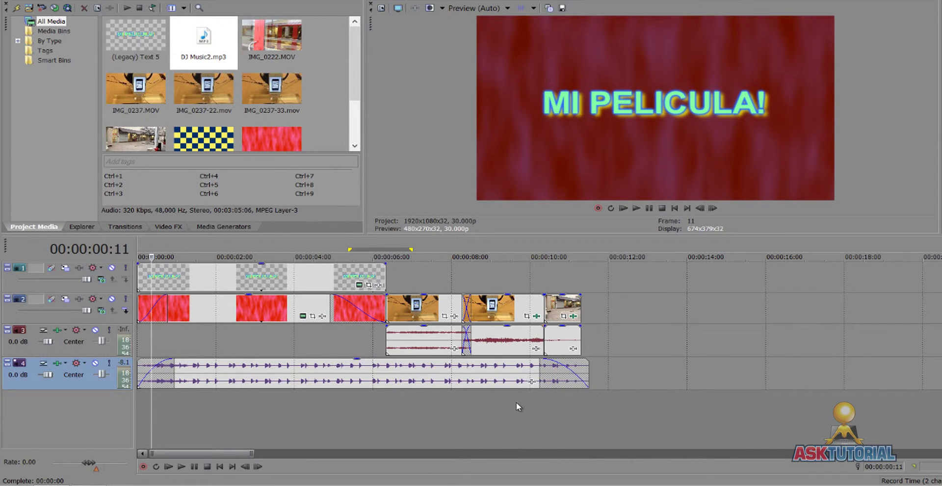
click(516, 405)
key(space)
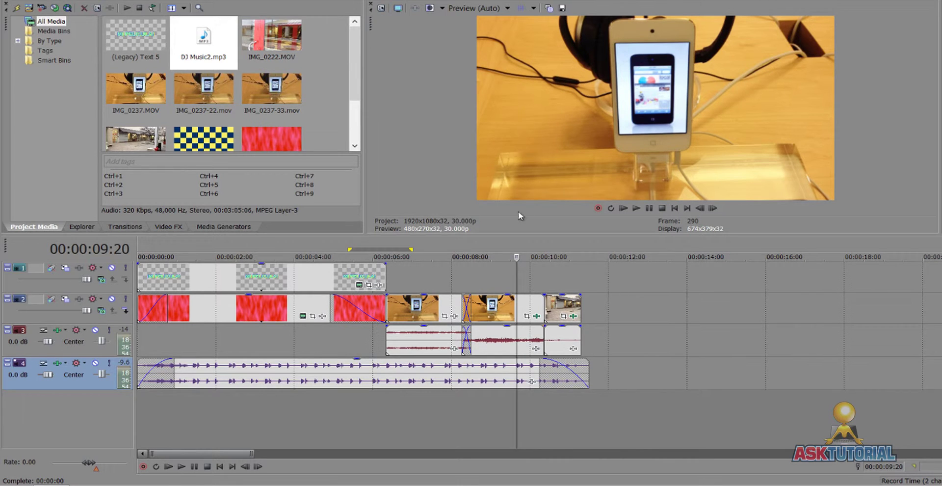
Start recording a voice track at 00:00:00:27, choosing My Music as the project's recorded files folder
drag(516, 424, 173, 404)
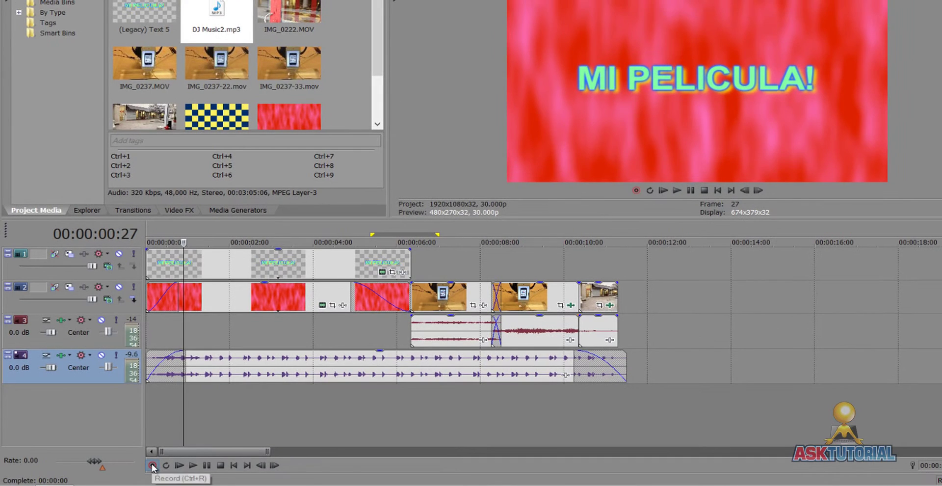
click(153, 466)
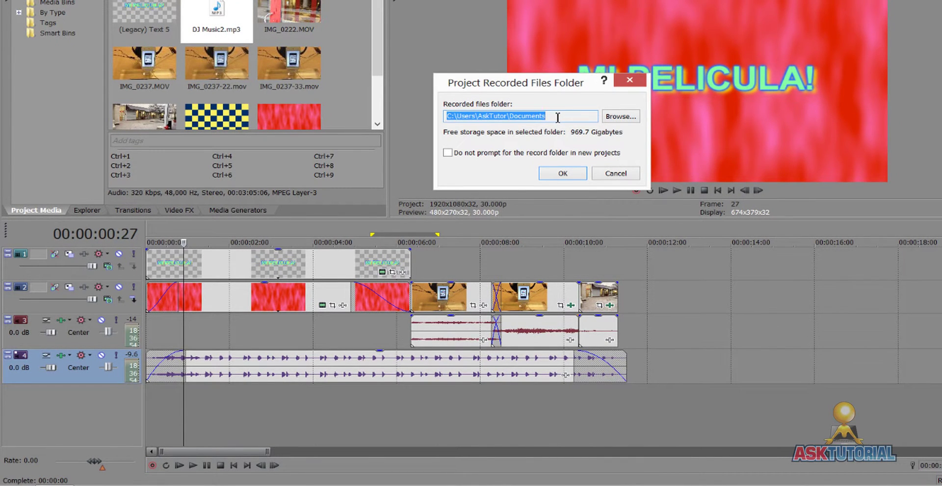
click(623, 117)
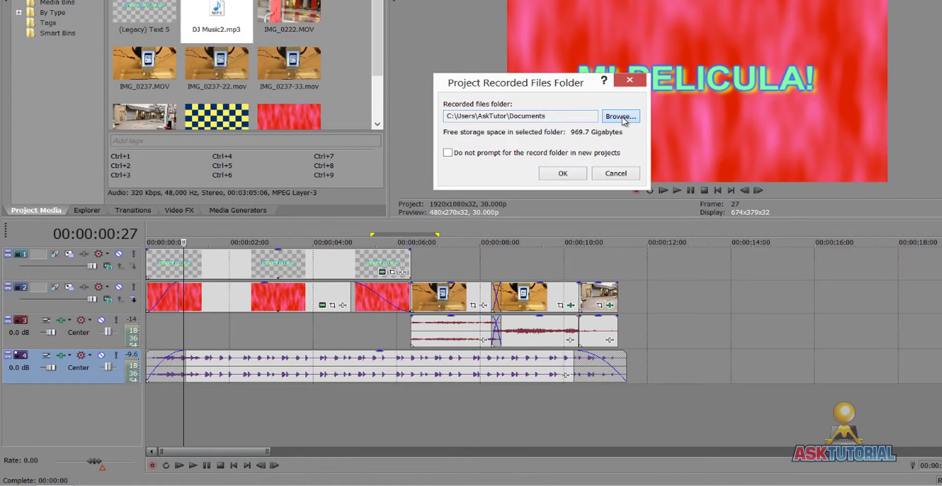
drag(766, 199, 766, 204)
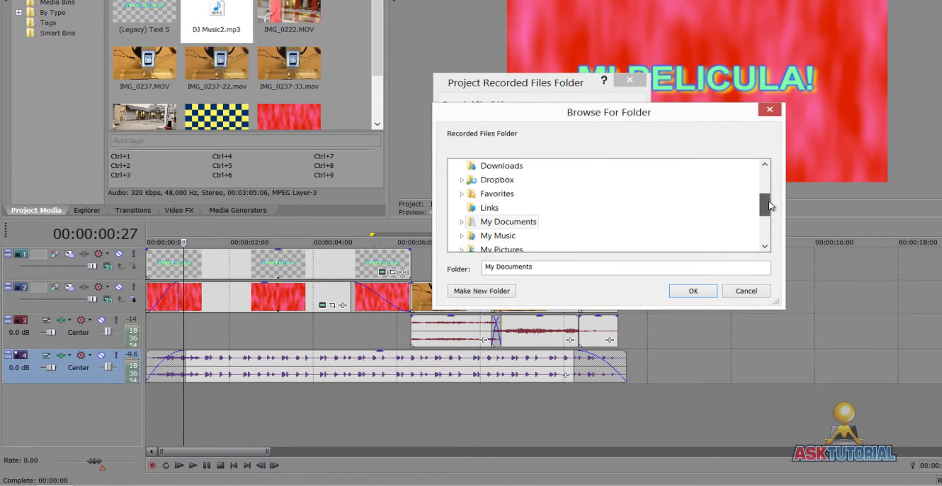
click(498, 237)
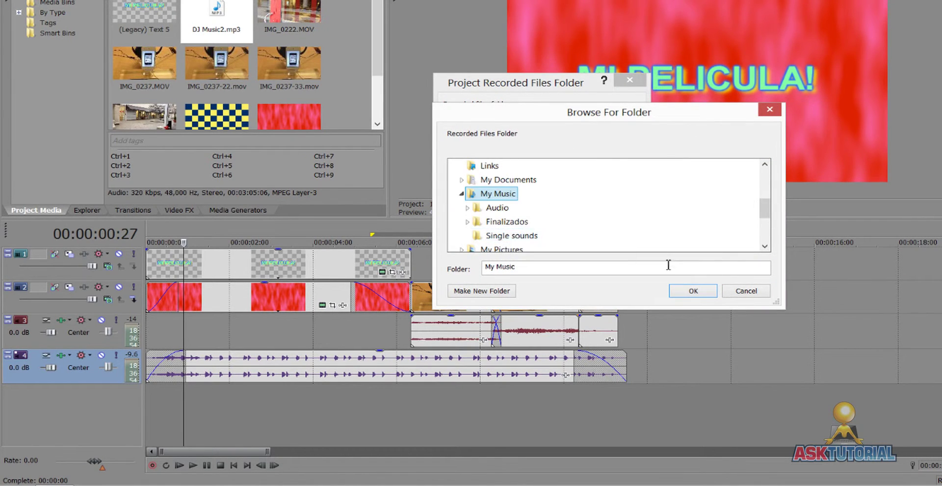
click(693, 292)
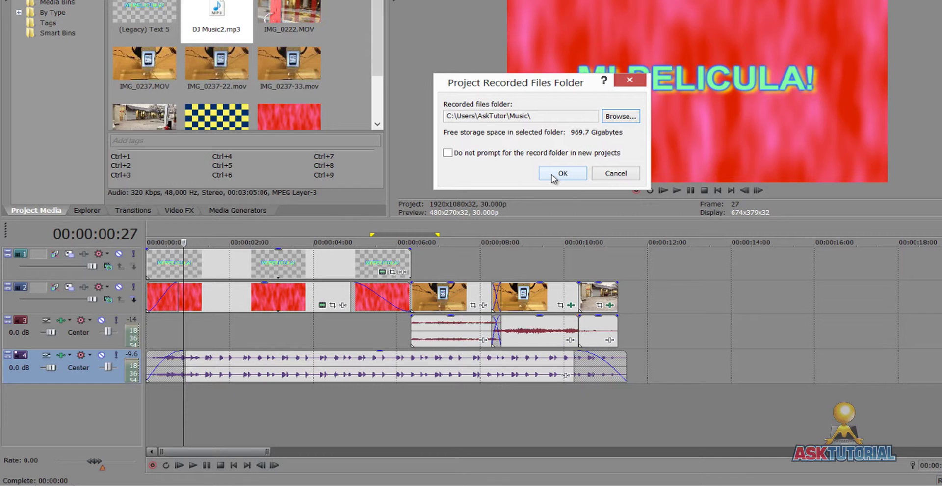
click(554, 175)
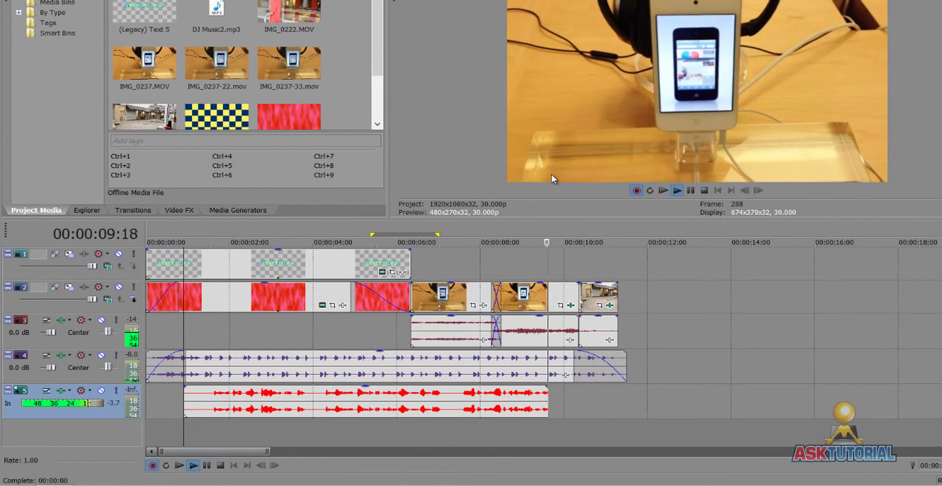
Stop the recording at the end of the video, keep the recorded file and play the start of the take
key(Escape)
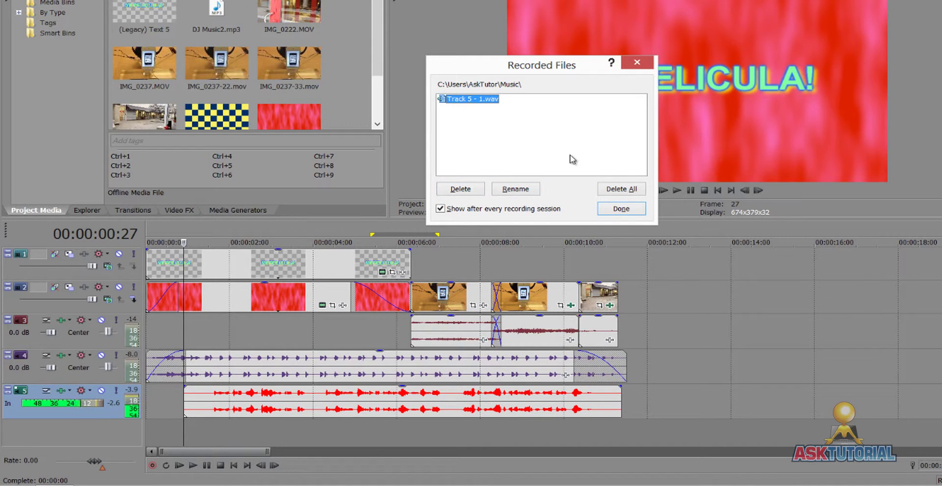
click(615, 211)
key(space)
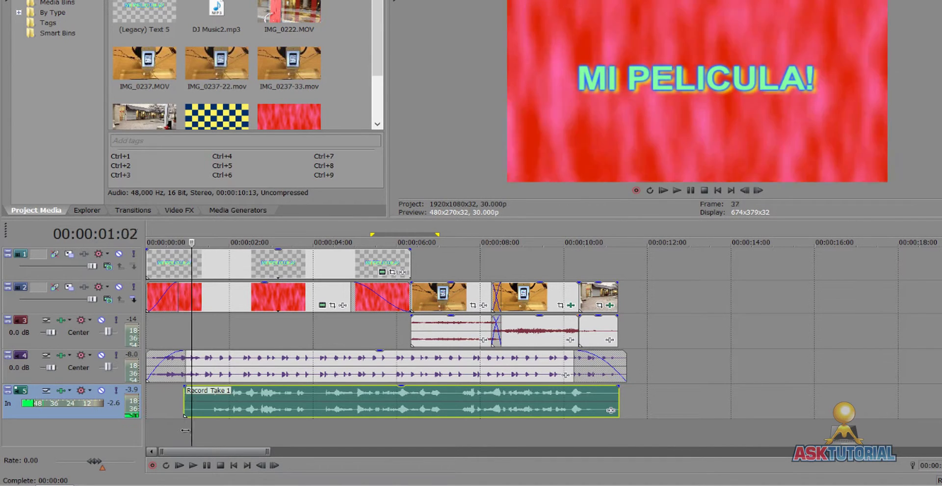
key(space)
Scrub through the timeline over the recorded voice clip up to 00:00:09:08
click(202, 431)
click(206, 430)
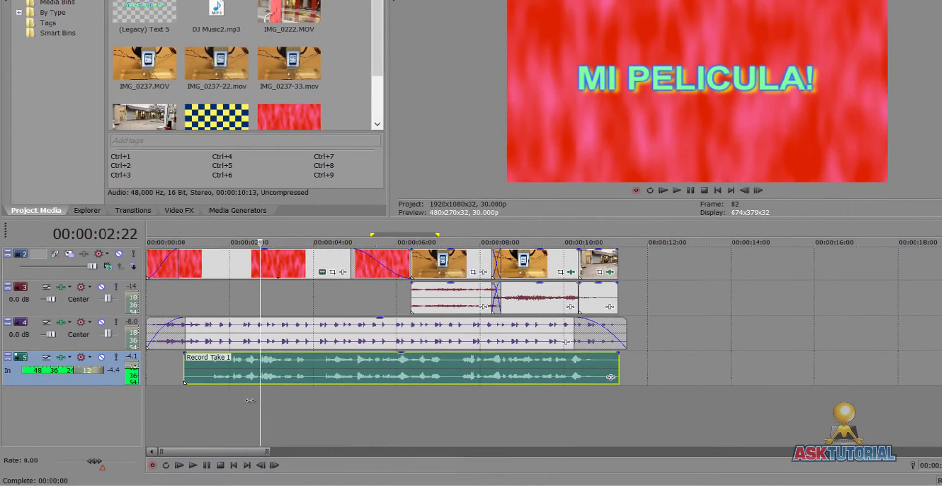
drag(251, 400, 274, 400)
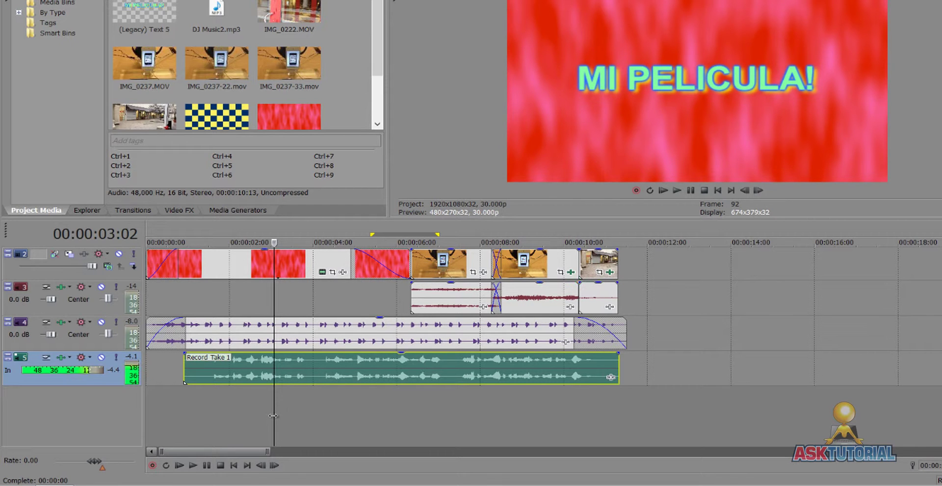
drag(274, 413, 536, 353)
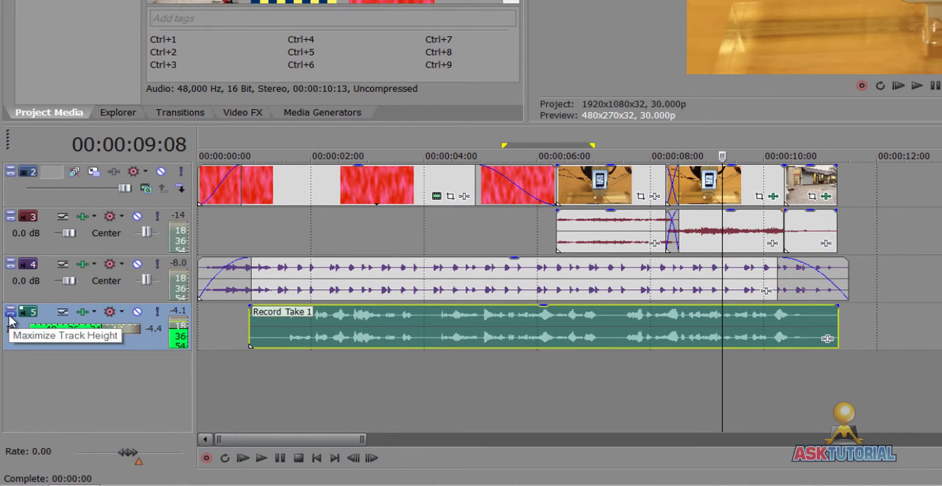
Enlarge the voice track, turn off its recording mode and restore the track's normal height
click(9, 317)
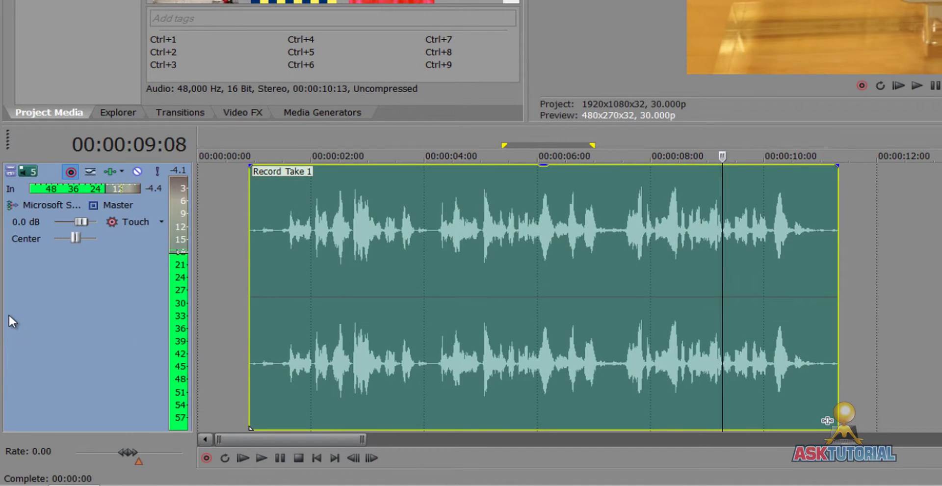
click(71, 171)
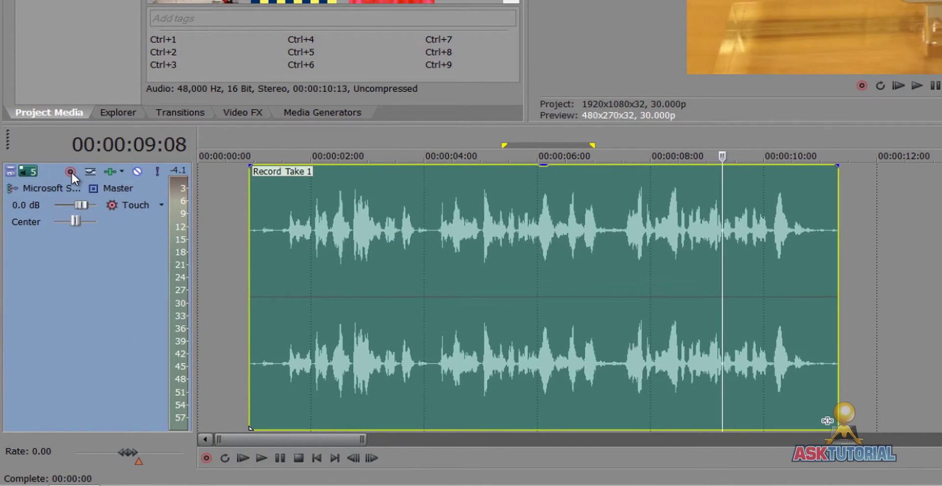
click(10, 173)
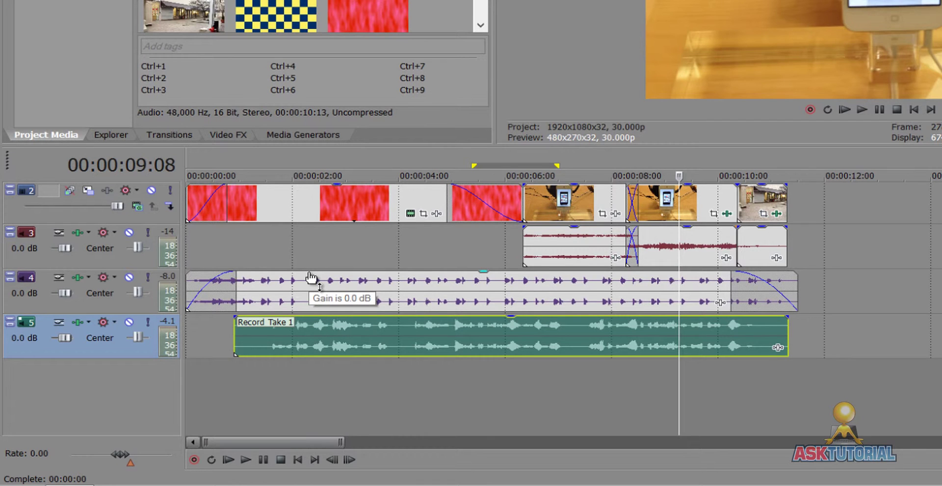
Play from 00:00:01:18 to hear the recorded voice together with the music
click(270, 369)
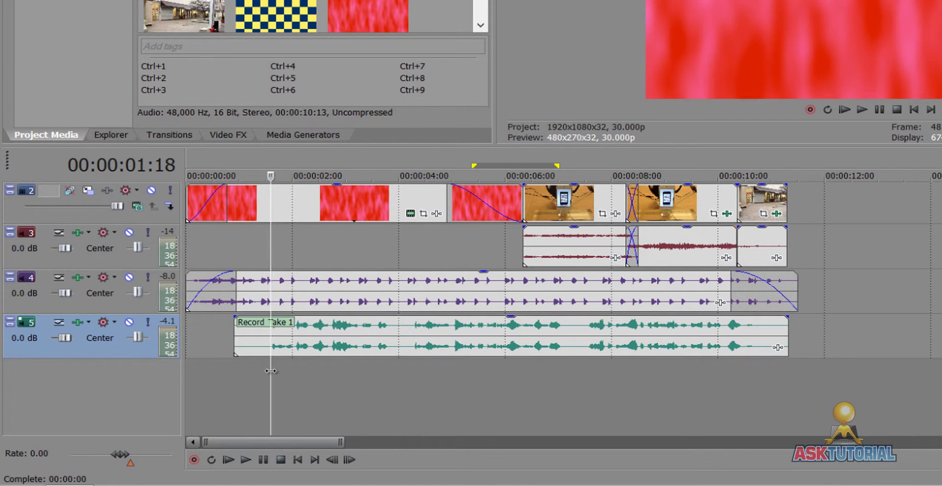
key(space)
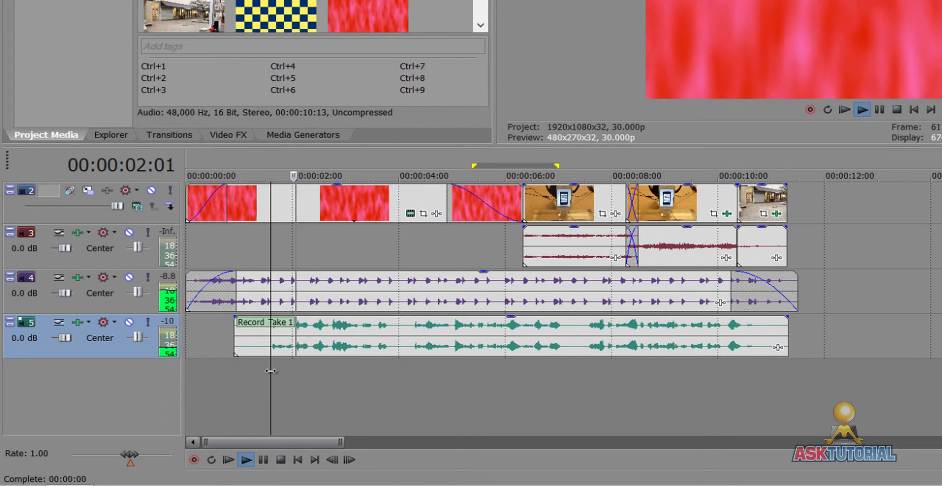
key(space)
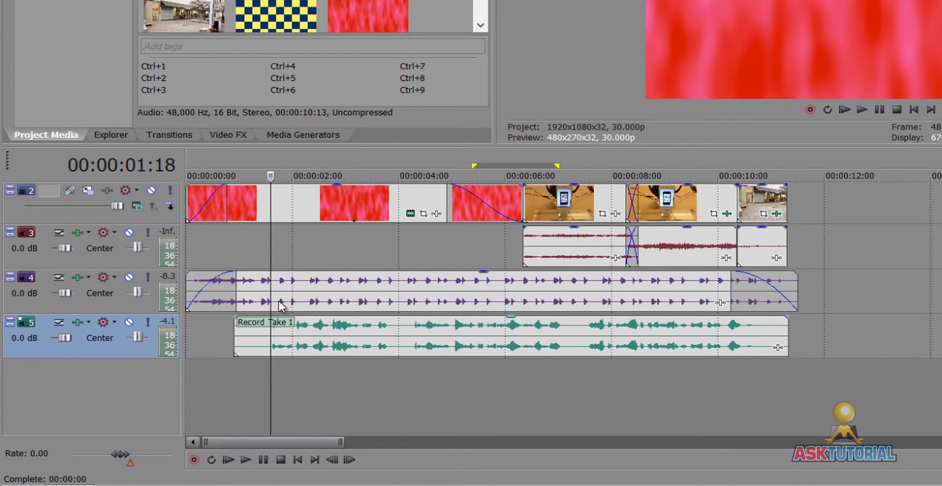
Lower the music clip's gain line to about half the clip's height and play the mix from 00:00:01:18
mouse_move(298, 278)
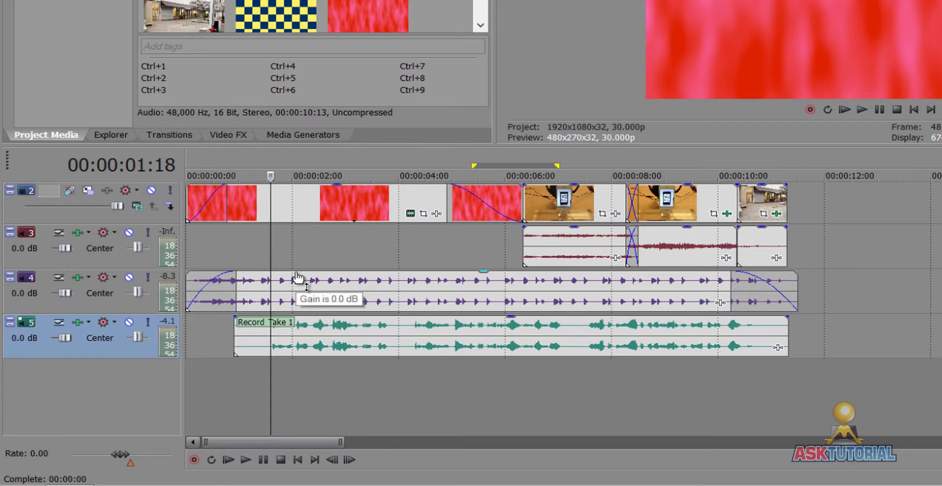
drag(298, 277, 296, 295)
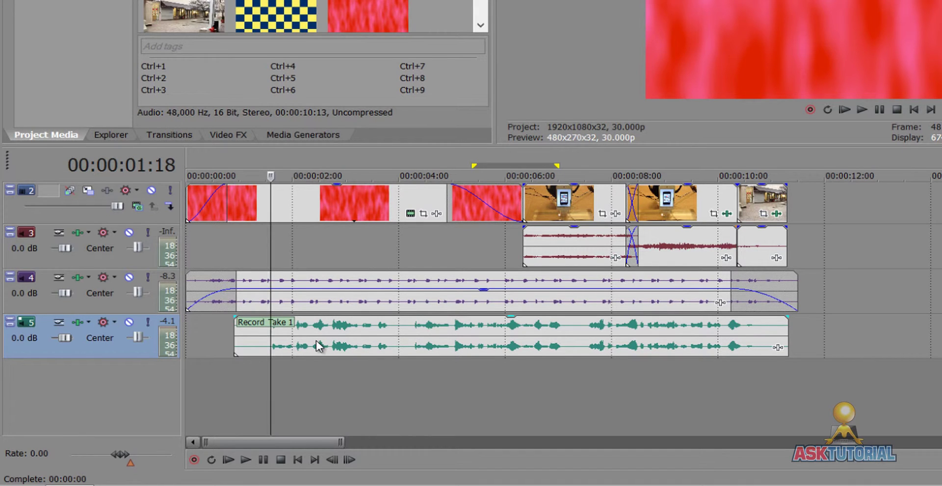
key(space)
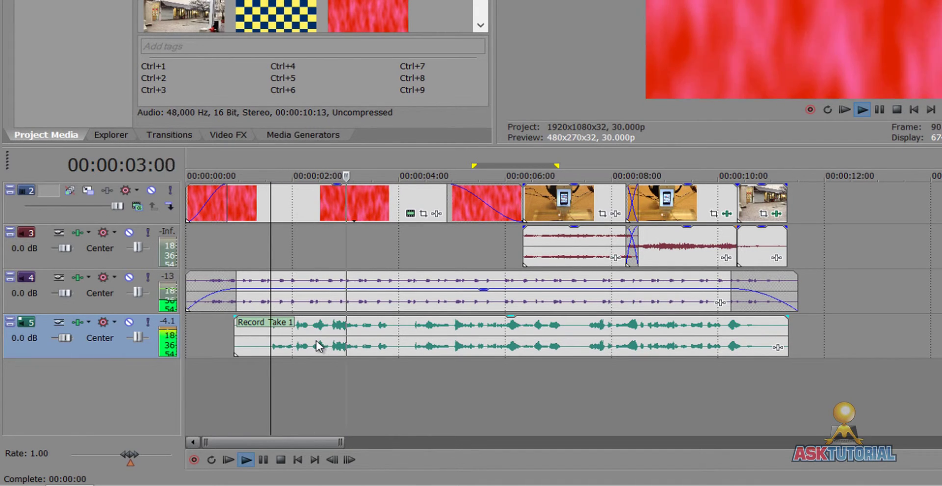
key(space)
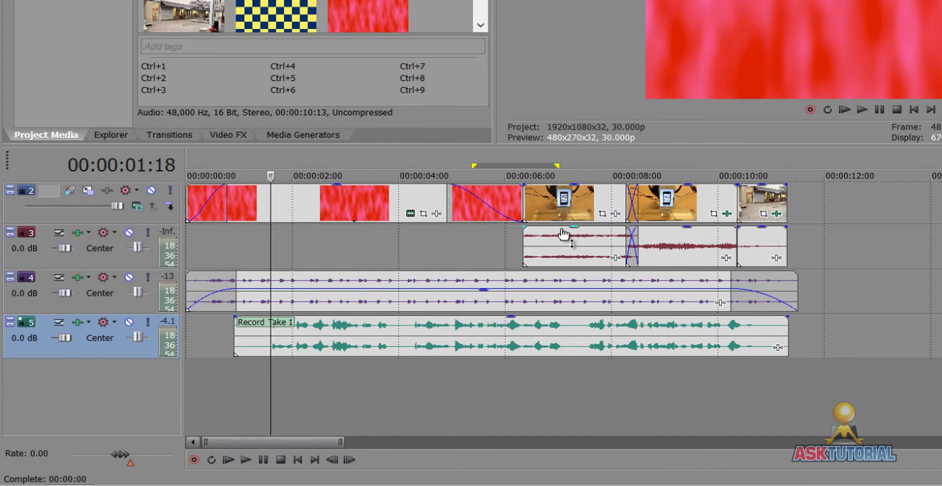
Silence the original audio of the three video clips by lowering their gain fully, and play back the mix
drag(564, 235, 571, 270)
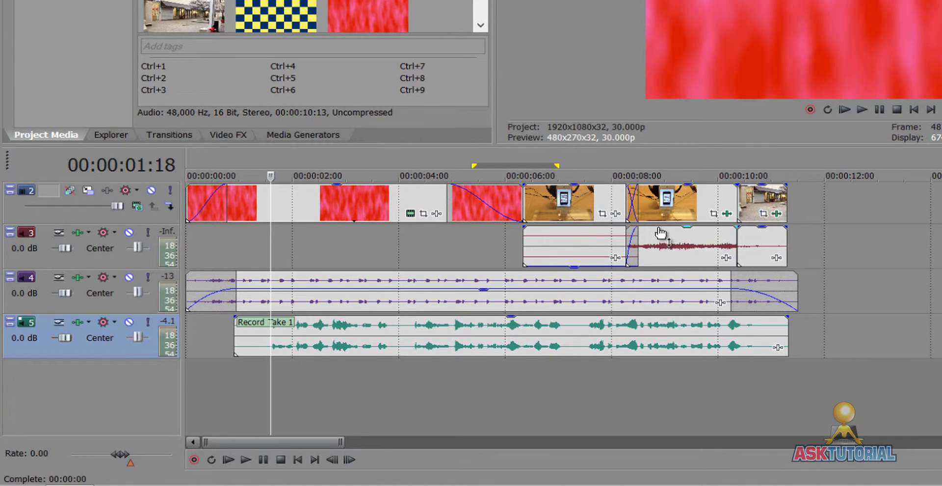
drag(660, 233, 662, 267)
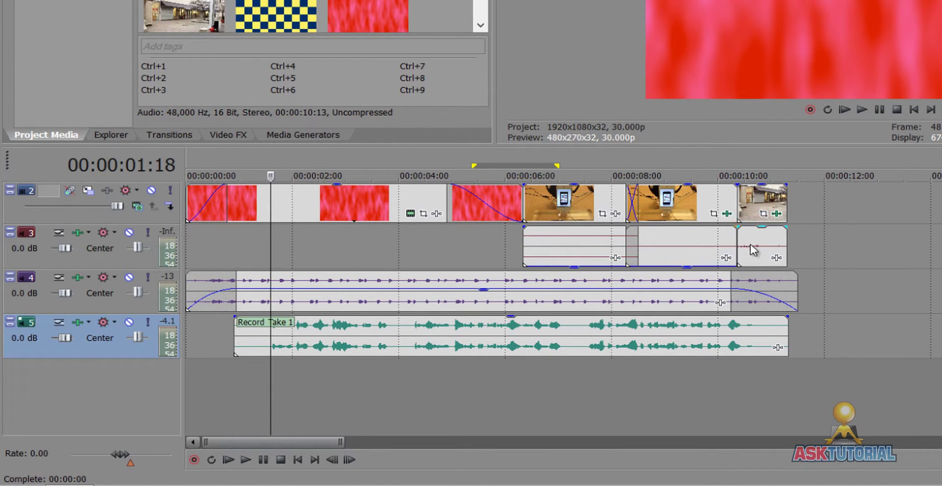
drag(753, 246, 746, 271)
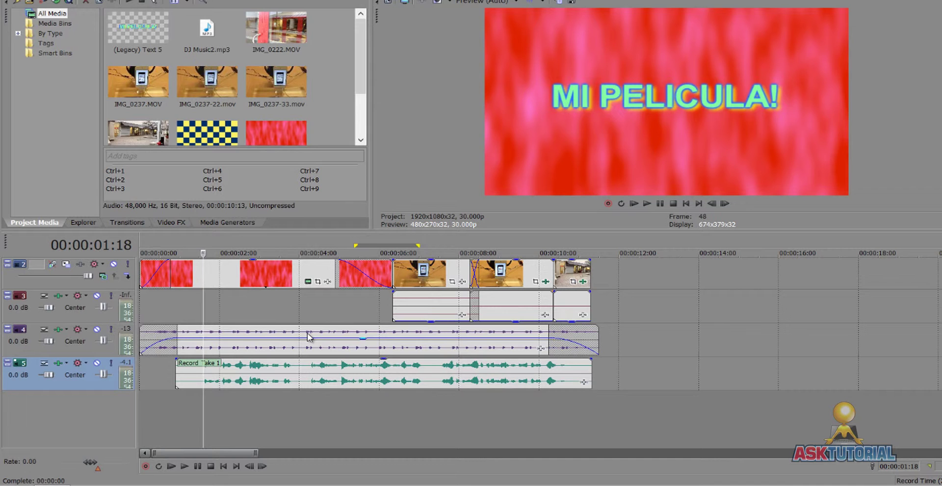
key(space)
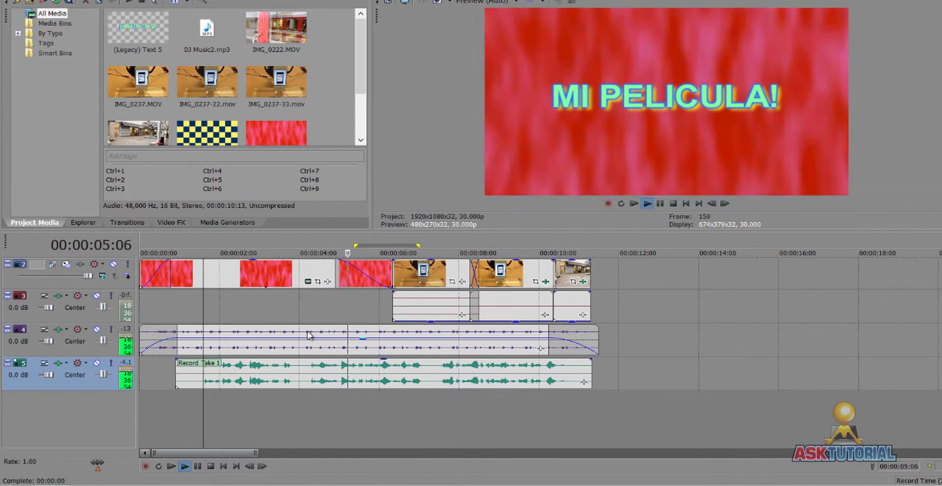
key(space)
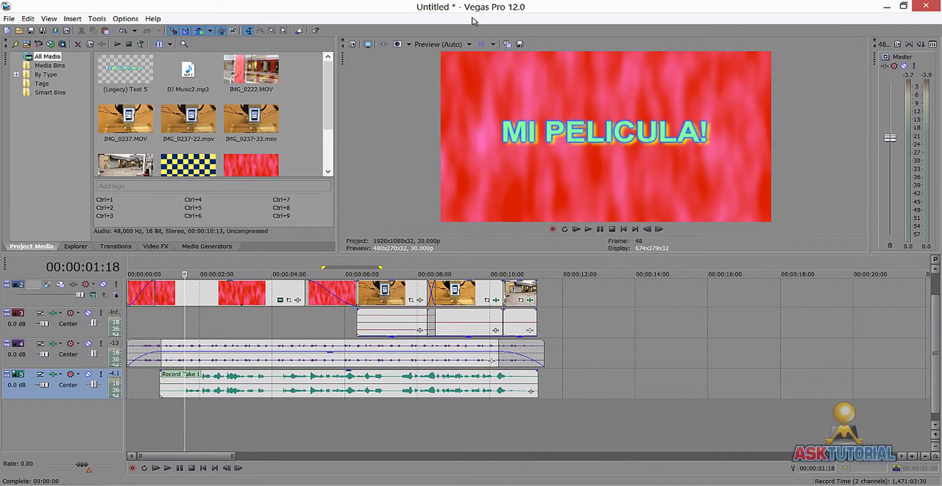